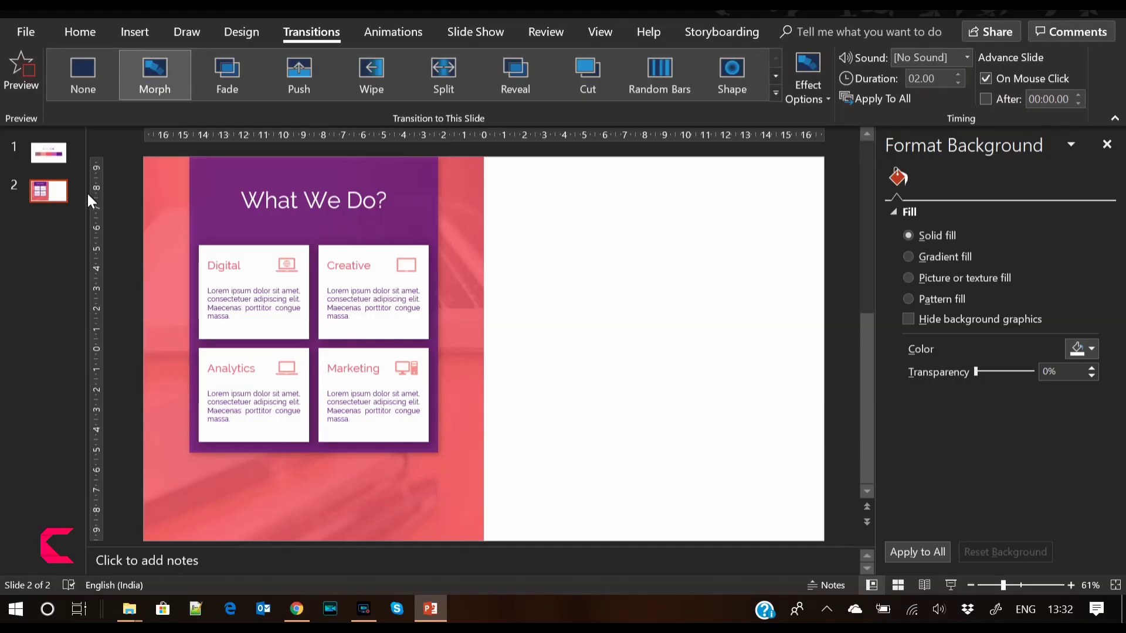
Step: Duplicate the 'What We Do?' slide (slide 2) to create a third slide
{"action": "left_click", "coordinate": [50, 199]}
{"action": "right_click", "coordinate": [50, 200]}
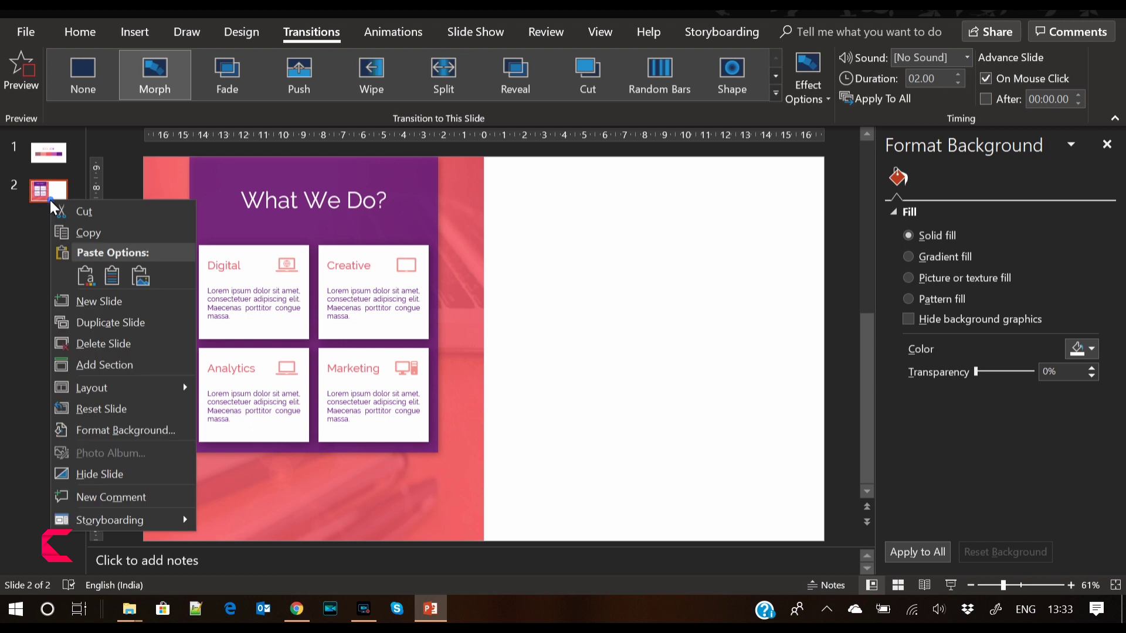
{"action": "left_click", "coordinate": [98, 317]}
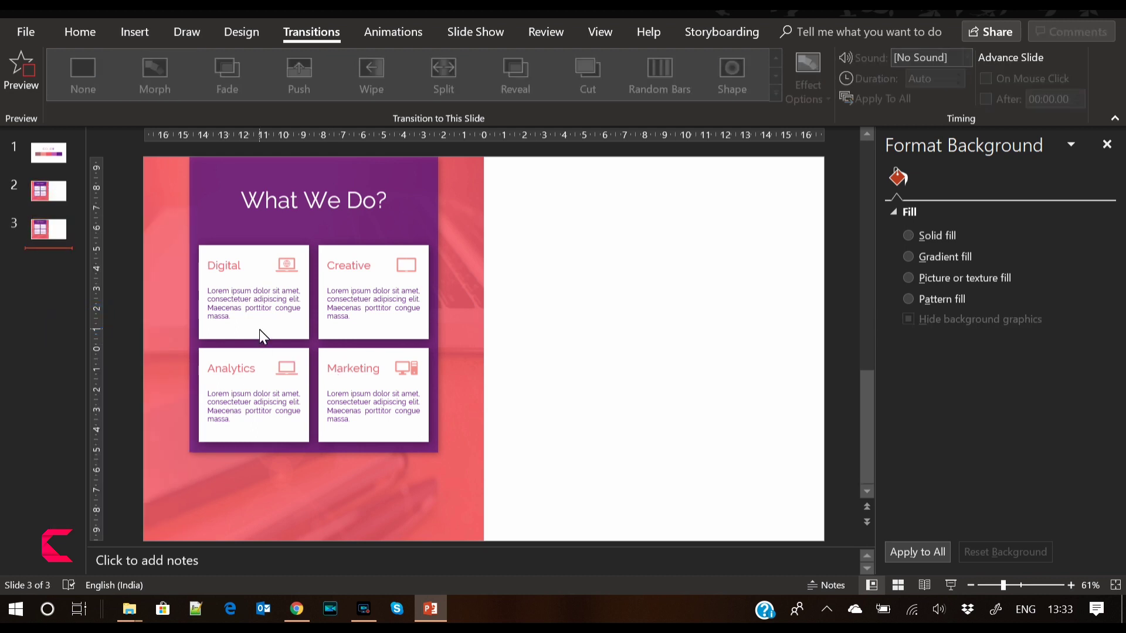
Step: Enlarge the Digital card on the copy by dragging it toward the upper left
{"action": "left_click", "coordinate": [256, 290]}
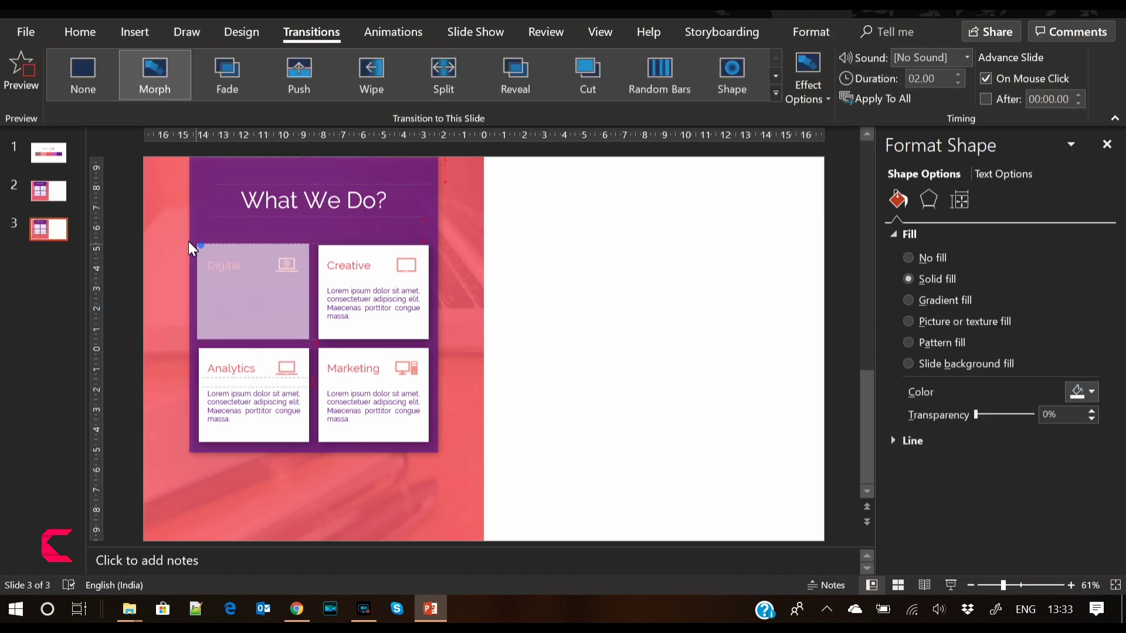
{"action": "left_click_drag", "start_coordinate": [203, 261], "coordinate": [177, 244]}
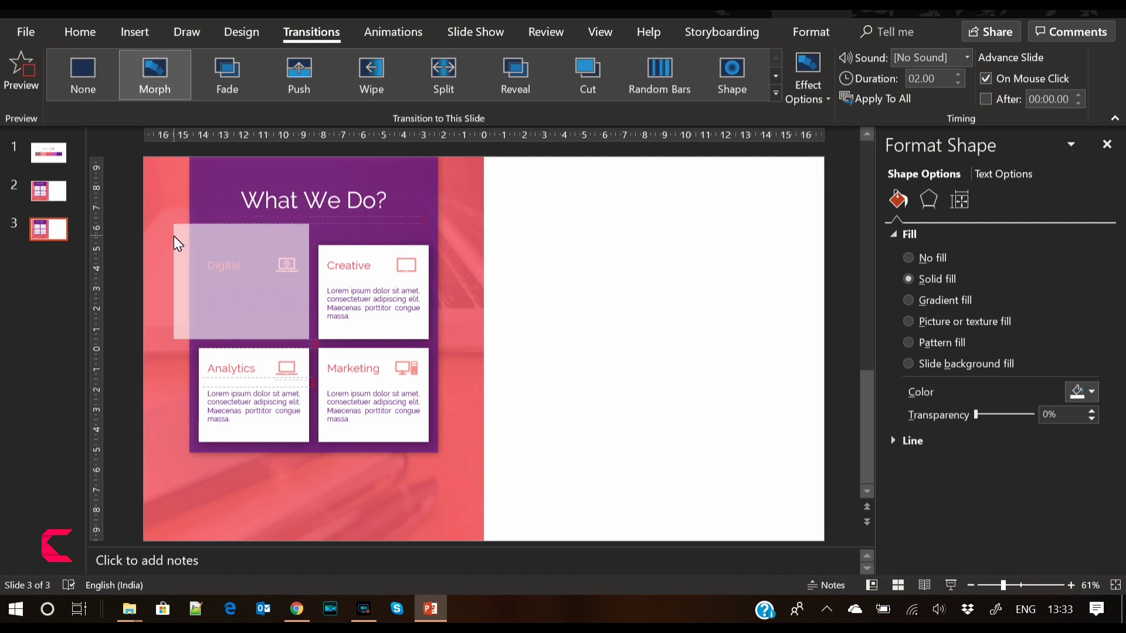
{"action": "left_click_drag", "start_coordinate": [177, 243], "coordinate": [168, 237]}
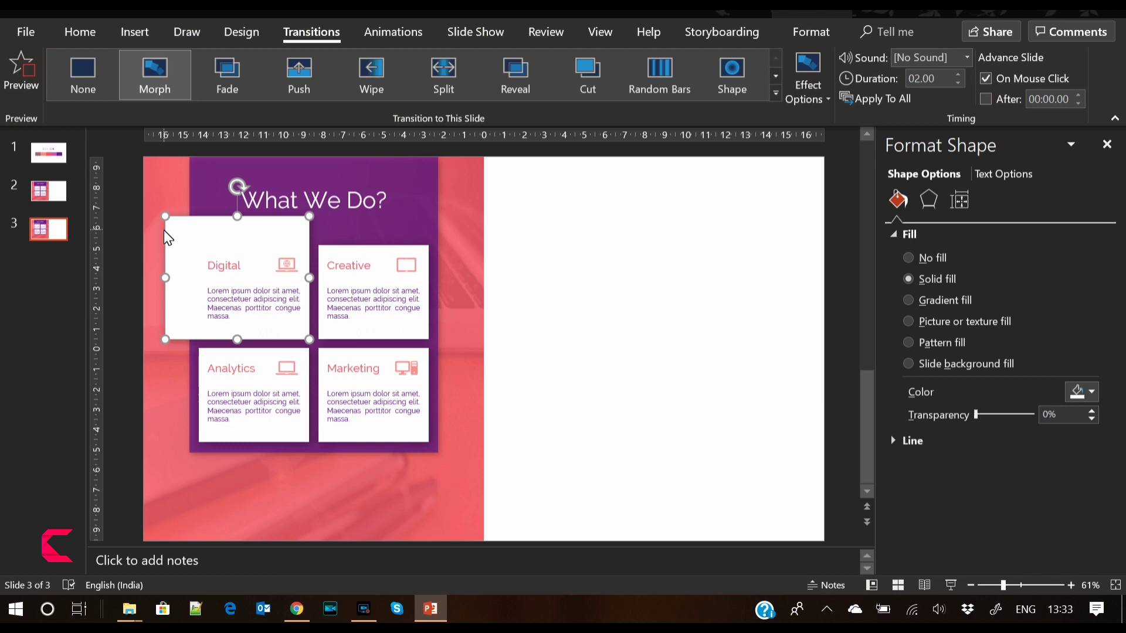
{"action": "left_click", "coordinate": [811, 32]}
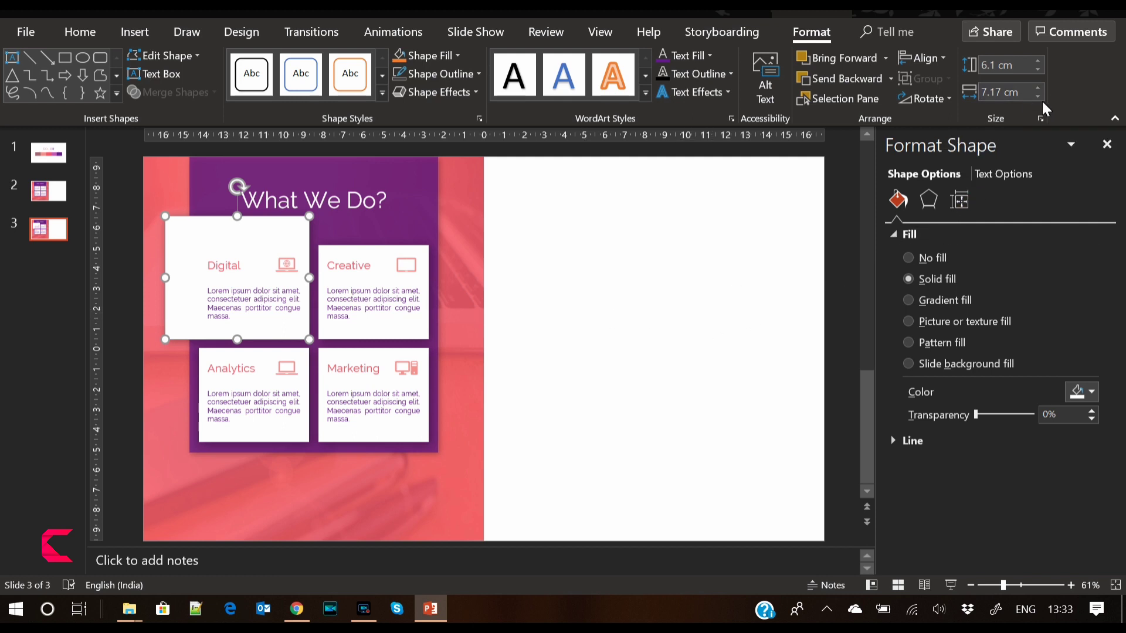
{"action": "left_click", "coordinate": [626, 344]}
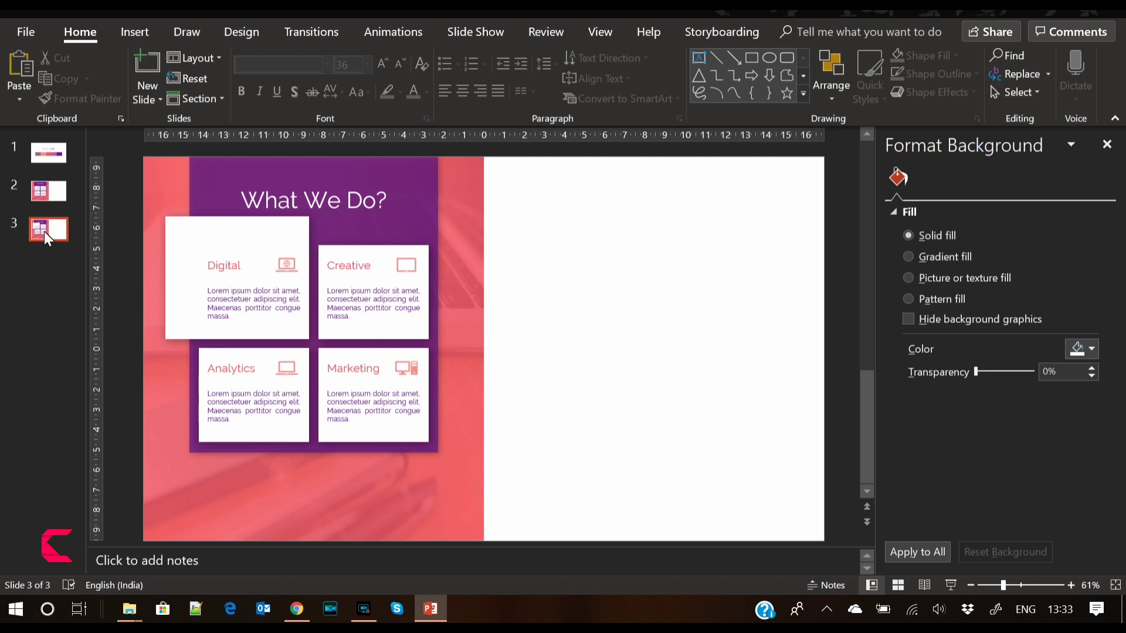
Step: Duplicate slide 2 again and move the copy to the end as slide 4
{"action": "right_click", "coordinate": [44, 187]}
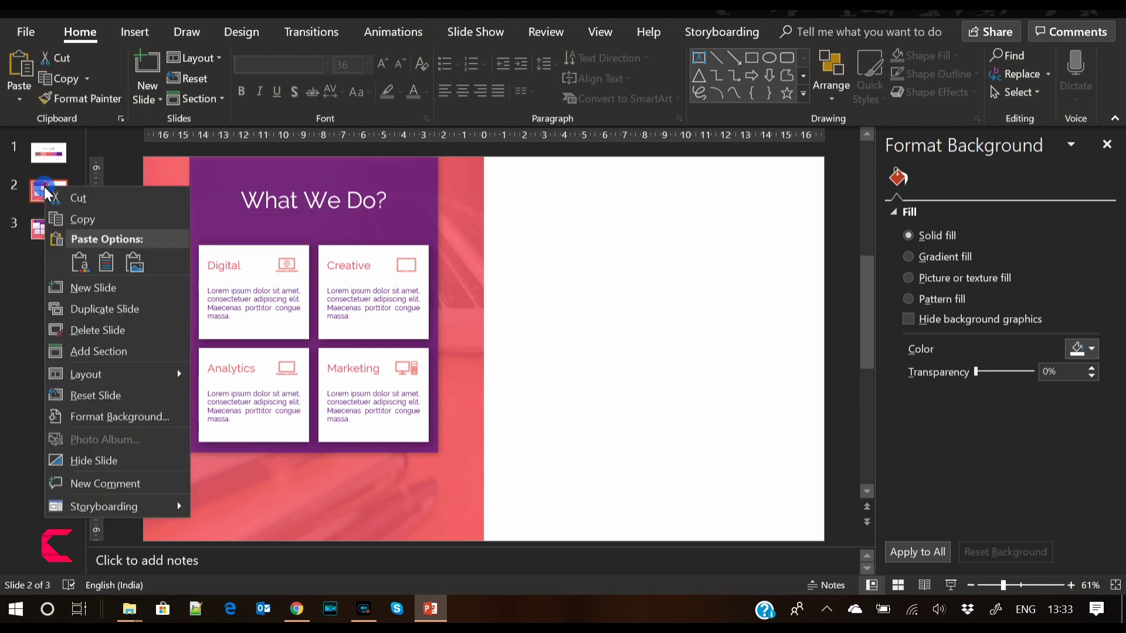
{"action": "left_click", "coordinate": [104, 309]}
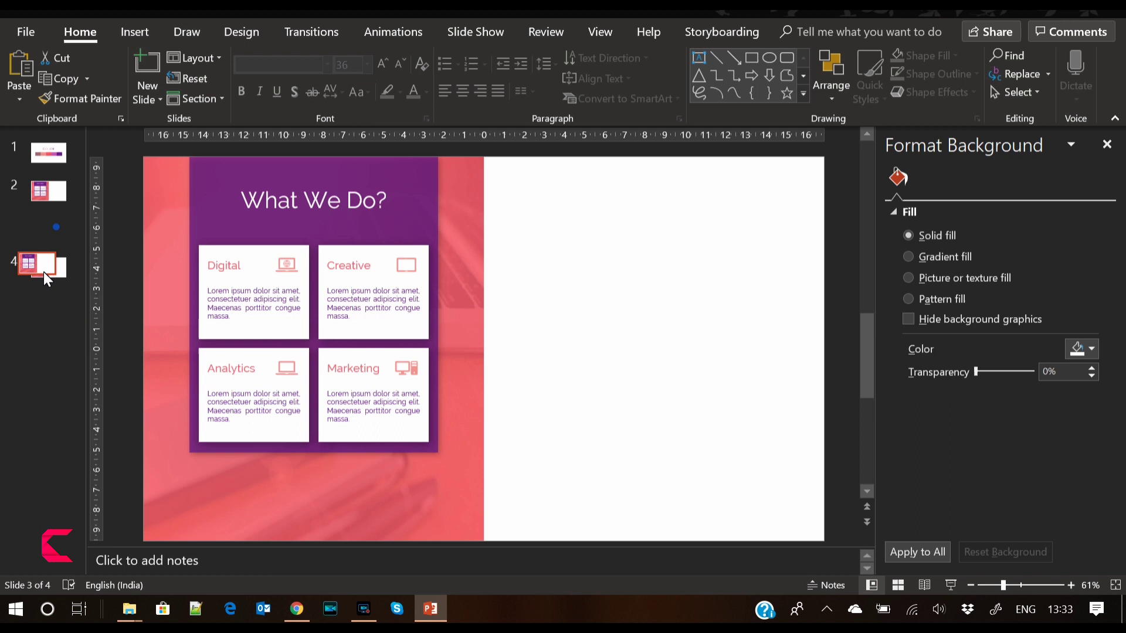
{"action": "left_click_drag", "start_coordinate": [43, 272], "coordinate": [55, 272]}
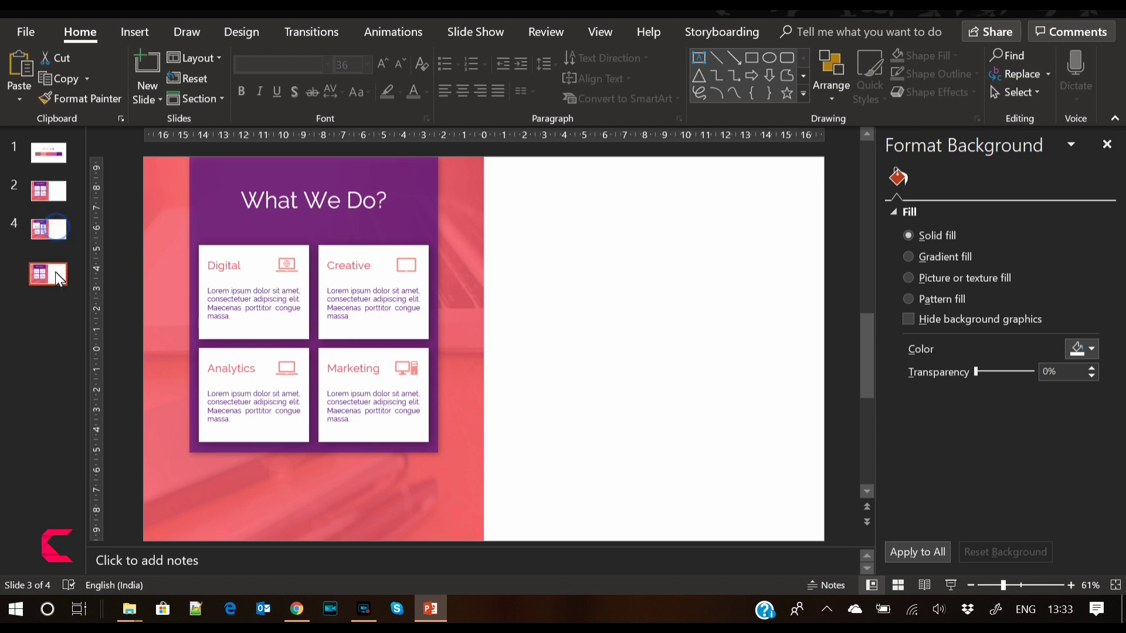
{"action": "left_click", "coordinate": [48, 228]}
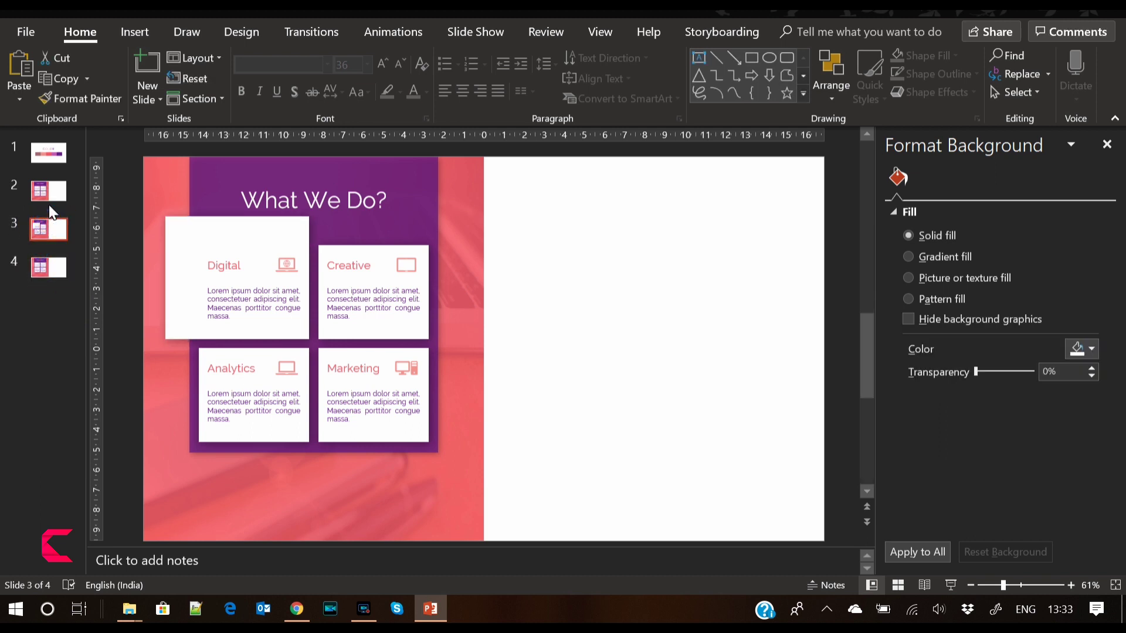
{"action": "left_click", "coordinate": [53, 188]}
{"action": "left_click", "coordinate": [46, 228]}
{"action": "left_click", "coordinate": [42, 266]}
Step: Enlarge slide 4's Creative card to 6.1 cm high by 7.17 cm wide, nudging it right
{"action": "left_click", "coordinate": [355, 345]}
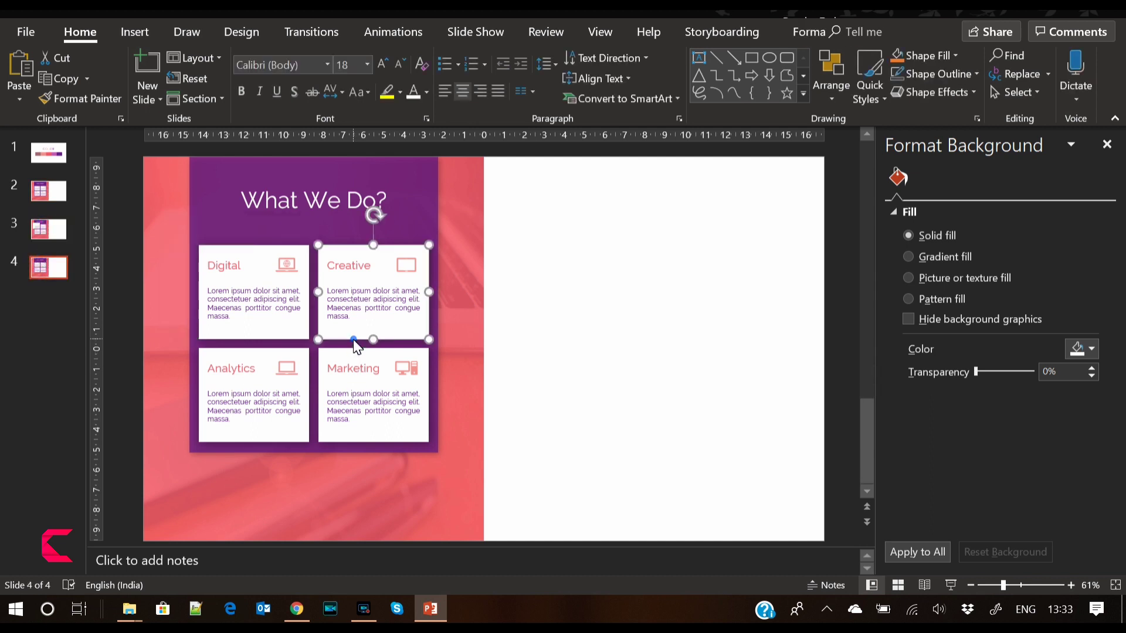
{"action": "left_click_drag", "start_coordinate": [428, 246], "coordinate": [466, 224]}
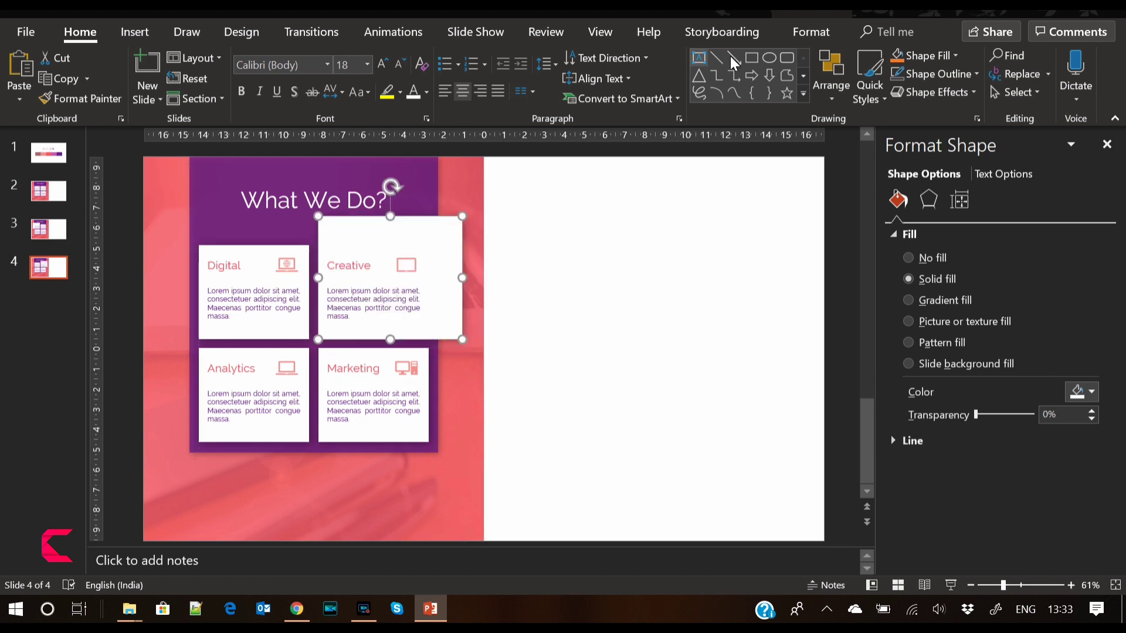
{"action": "left_click", "coordinate": [812, 31]}
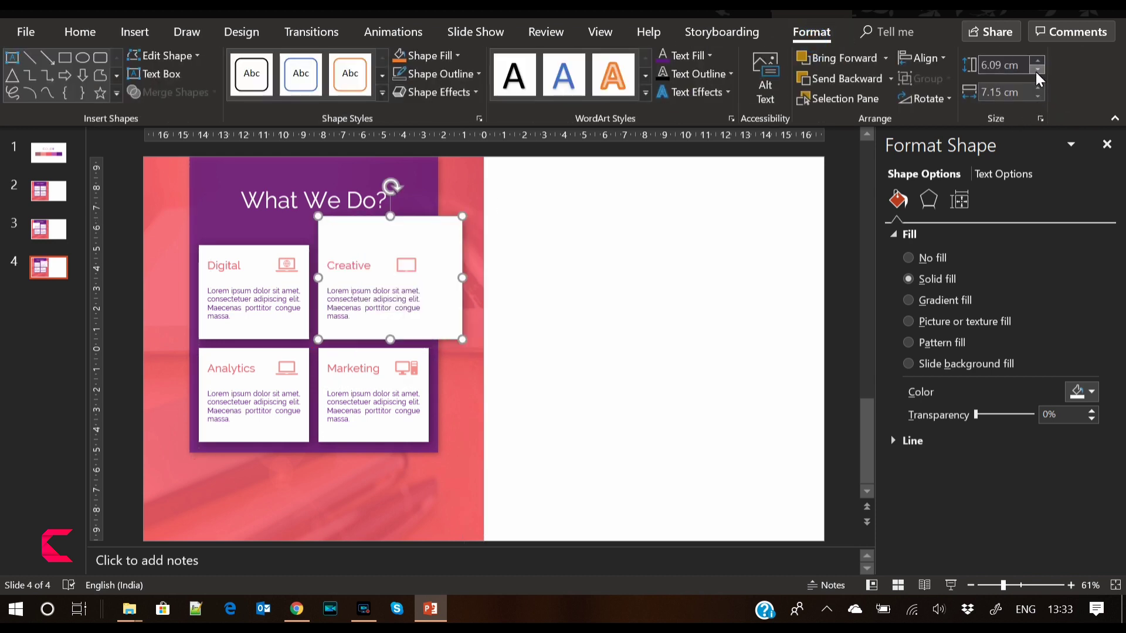
{"action": "left_click", "coordinate": [1037, 62]}
{"action": "left_click", "coordinate": [1038, 62]}
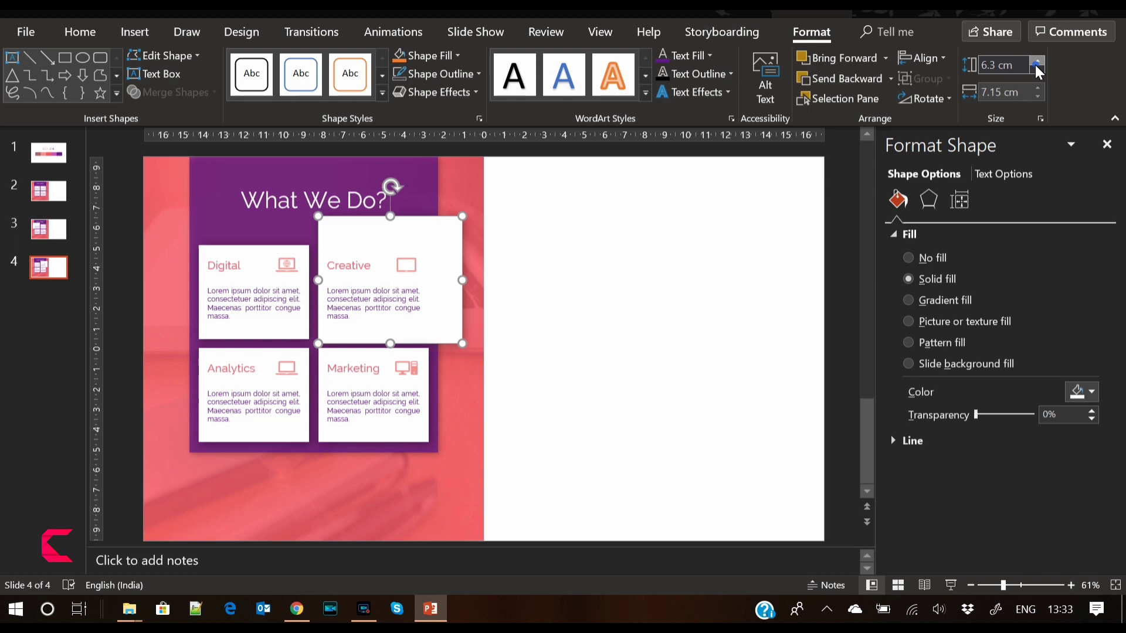
{"action": "left_click", "coordinate": [1038, 70]}
{"action": "left_click", "coordinate": [1038, 71]}
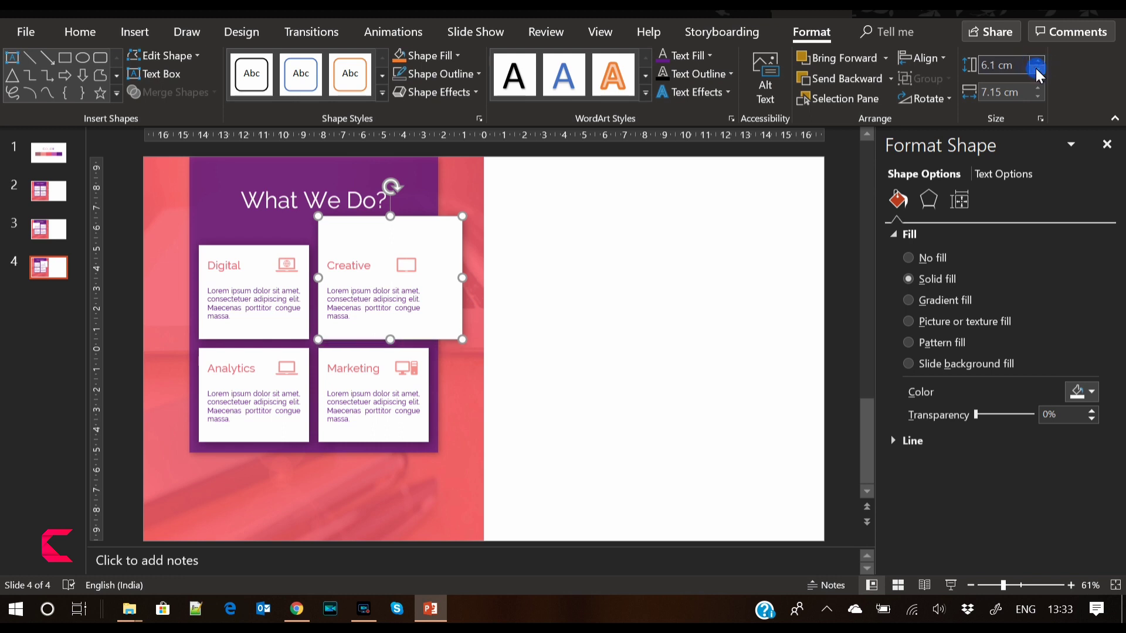
{"action": "double_click", "coordinate": [998, 92]}
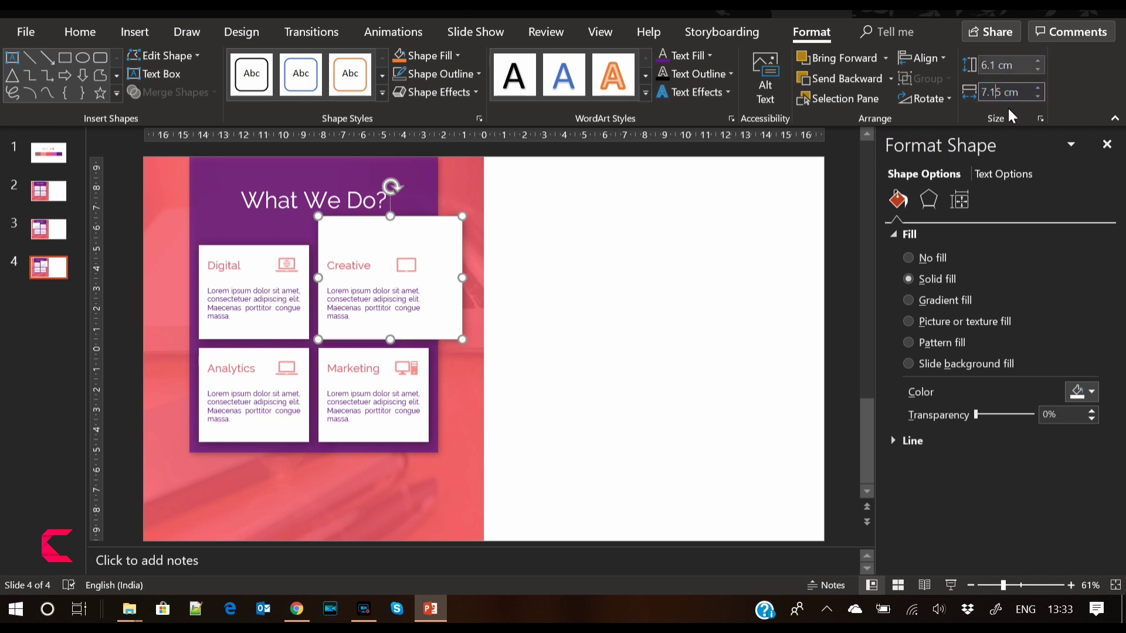
{"action": "type", "text": "7"}
{"action": "key", "text": "Return"}
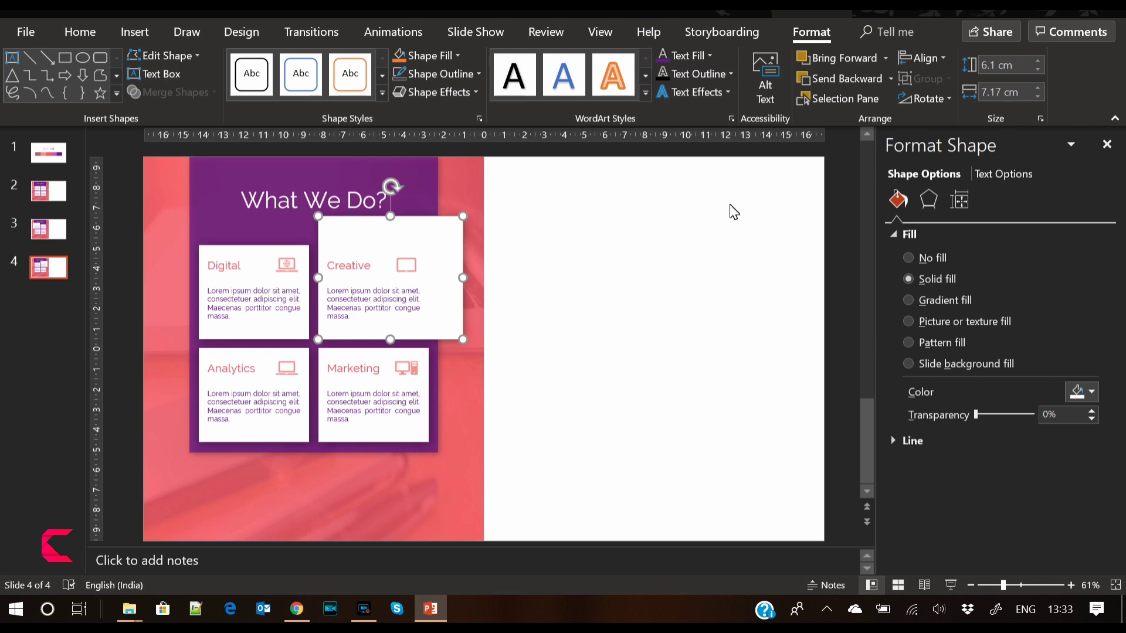
{"action": "left_click", "coordinate": [374, 239]}
{"action": "key", "text": "Right"}
{"action": "key", "text": "Right"}
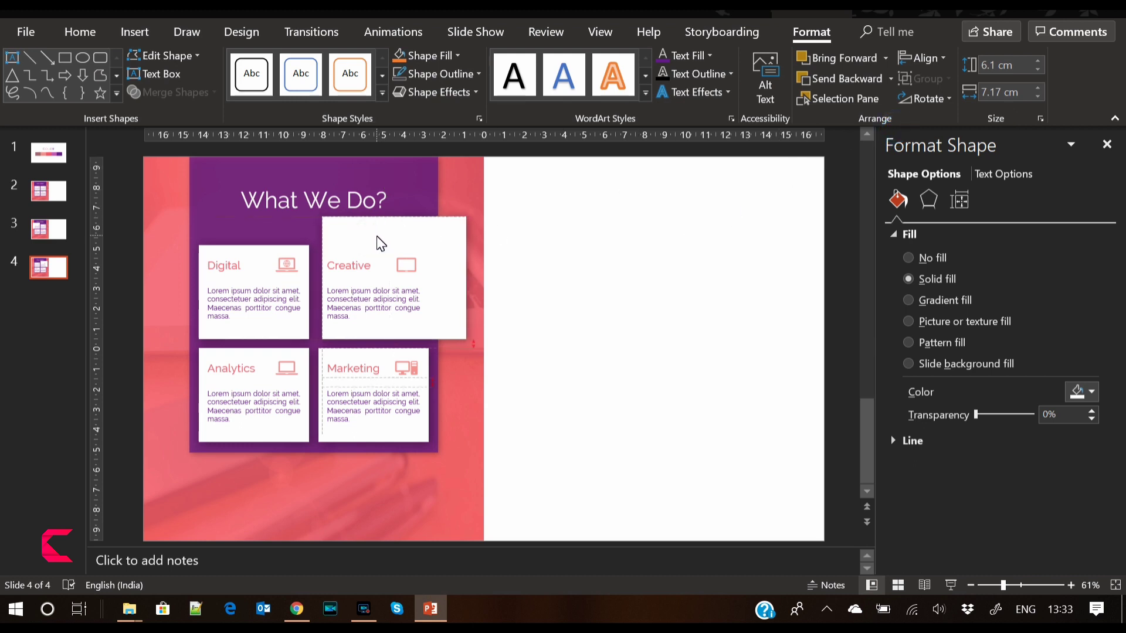
{"action": "left_click", "coordinate": [374, 240]}
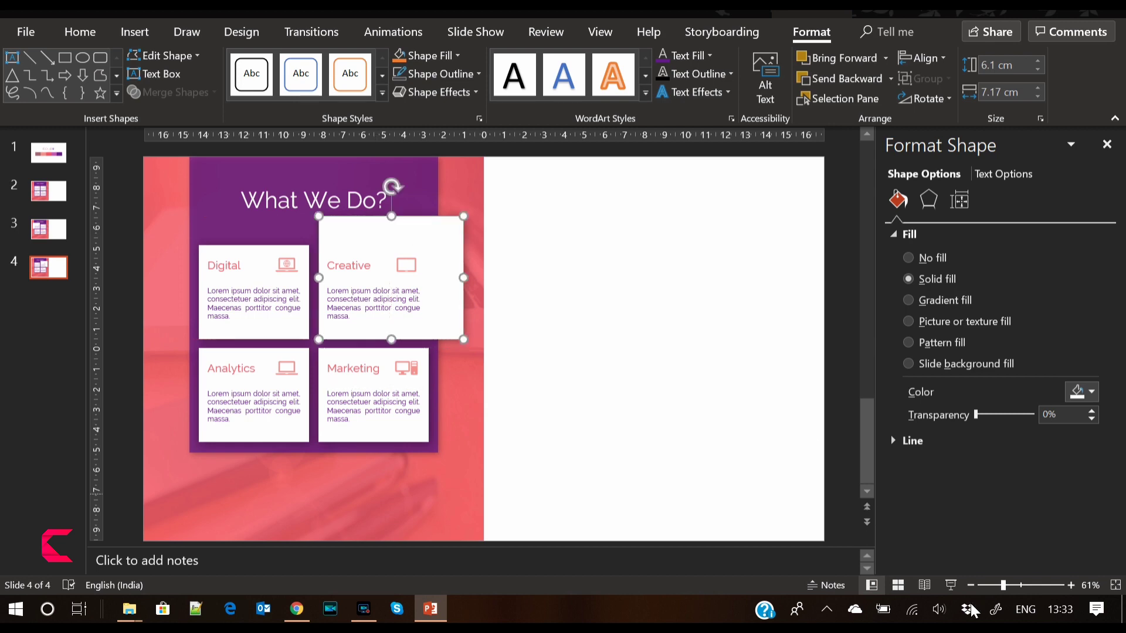
Step: Zoom in and nudge the Creative card left, down and back up
{"action": "left_click_drag", "start_coordinate": [1005, 585], "coordinate": [1026, 585]}
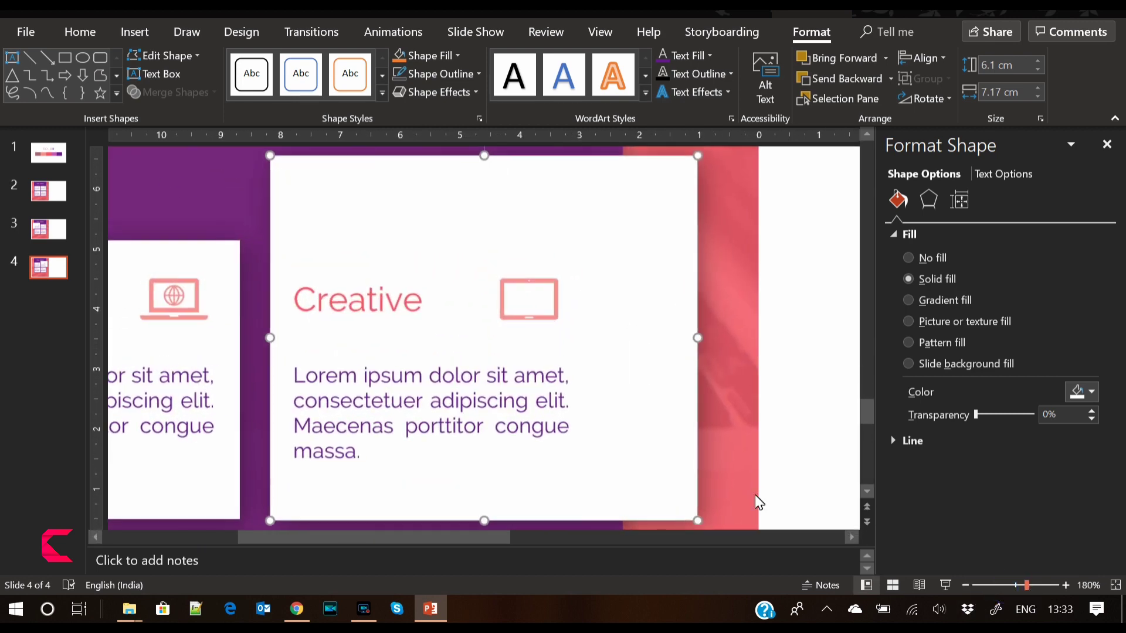
{"action": "left_click", "coordinate": [867, 491]}
{"action": "left_click", "coordinate": [867, 491]}
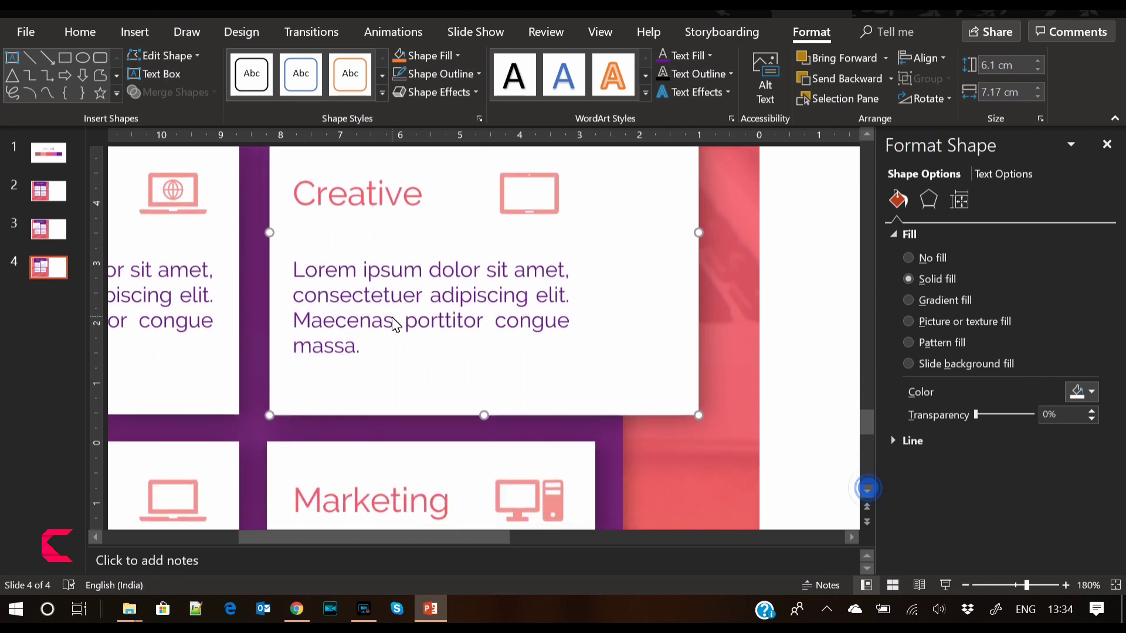
{"action": "left_click", "coordinate": [326, 399]}
{"action": "key", "text": "Left"}
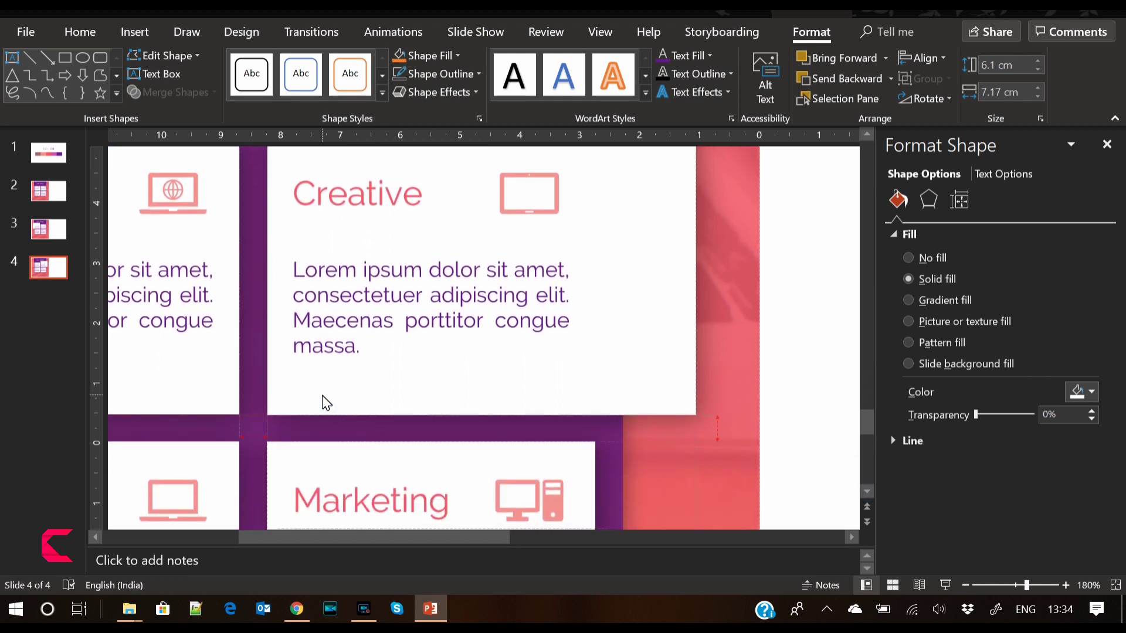
{"action": "key", "text": "Down"}
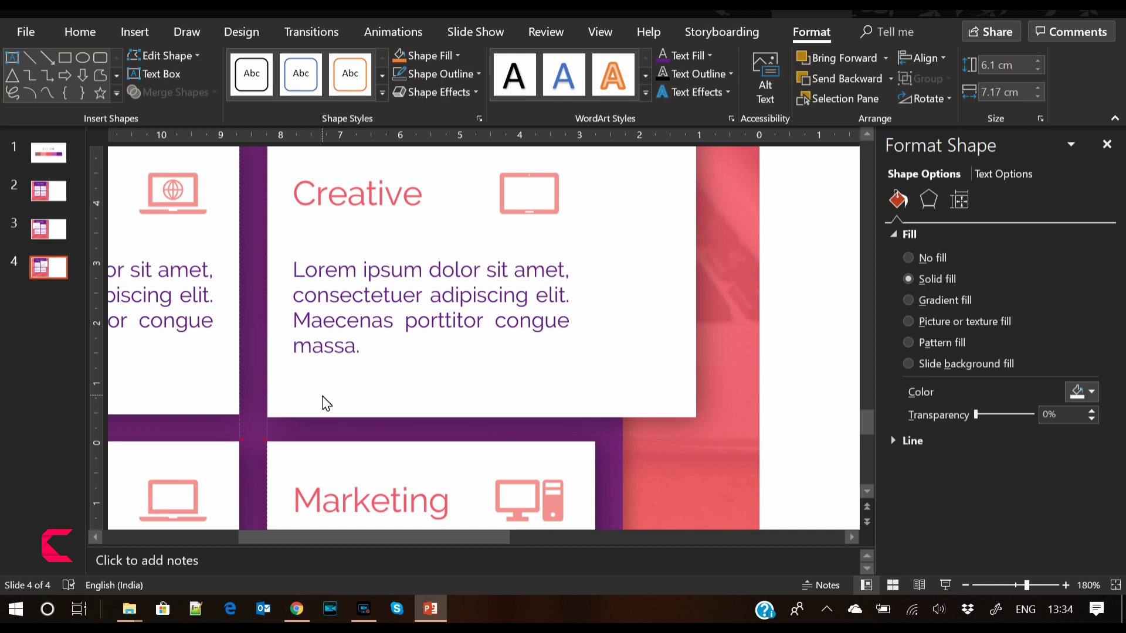
{"action": "key", "text": "Up"}
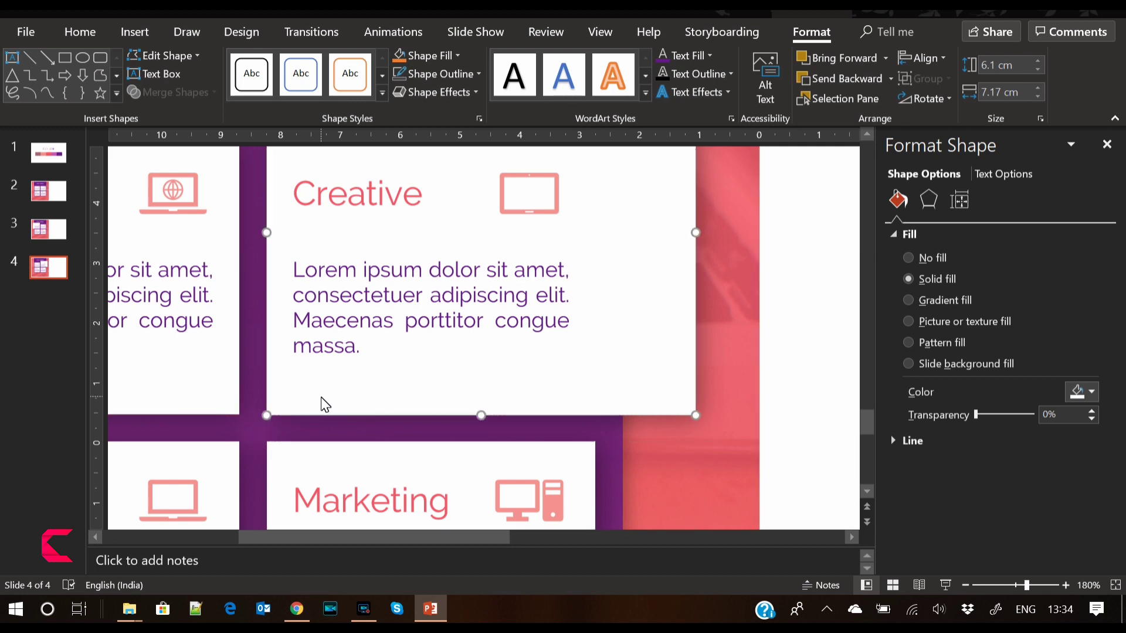
{"action": "left_click", "coordinate": [767, 444]}
Step: Duplicate slide 2 and move the copy to the end of the deck
{"action": "left_click", "coordinate": [999, 585]}
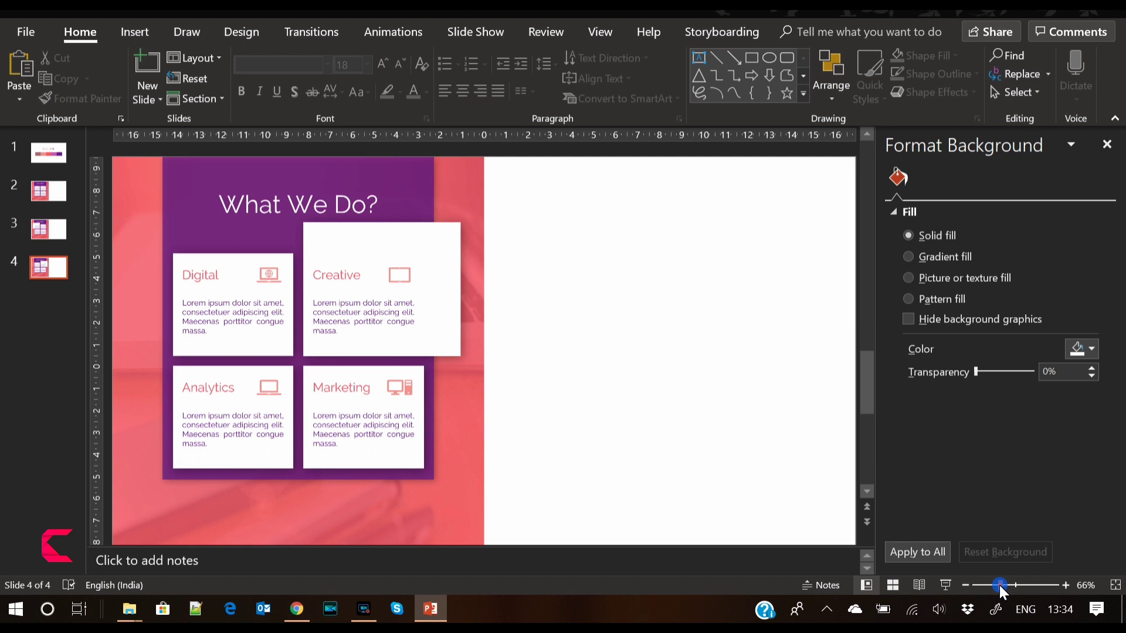
{"action": "left_click", "coordinate": [986, 585]}
{"action": "left_click", "coordinate": [1064, 585]}
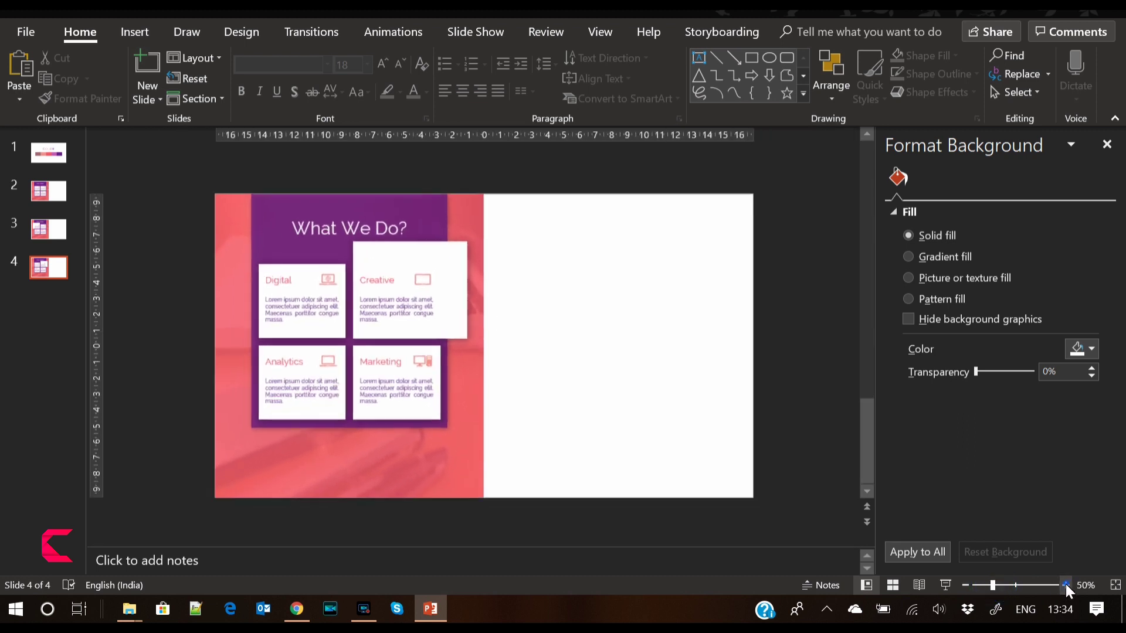
{"action": "left_click", "coordinate": [47, 189]}
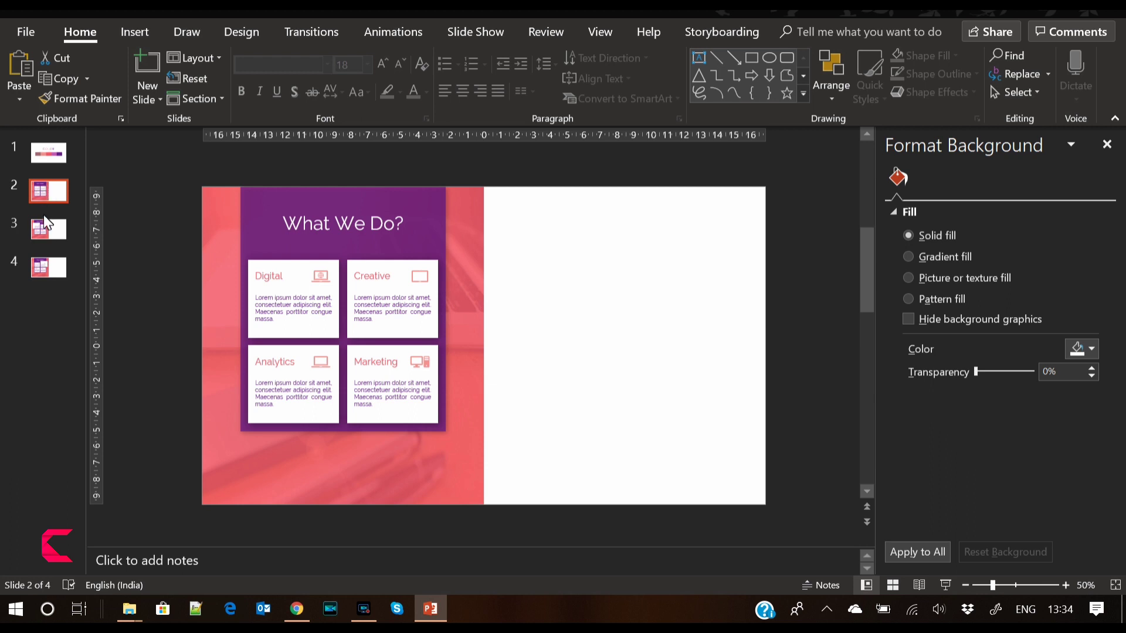
{"action": "left_click", "coordinate": [41, 272]}
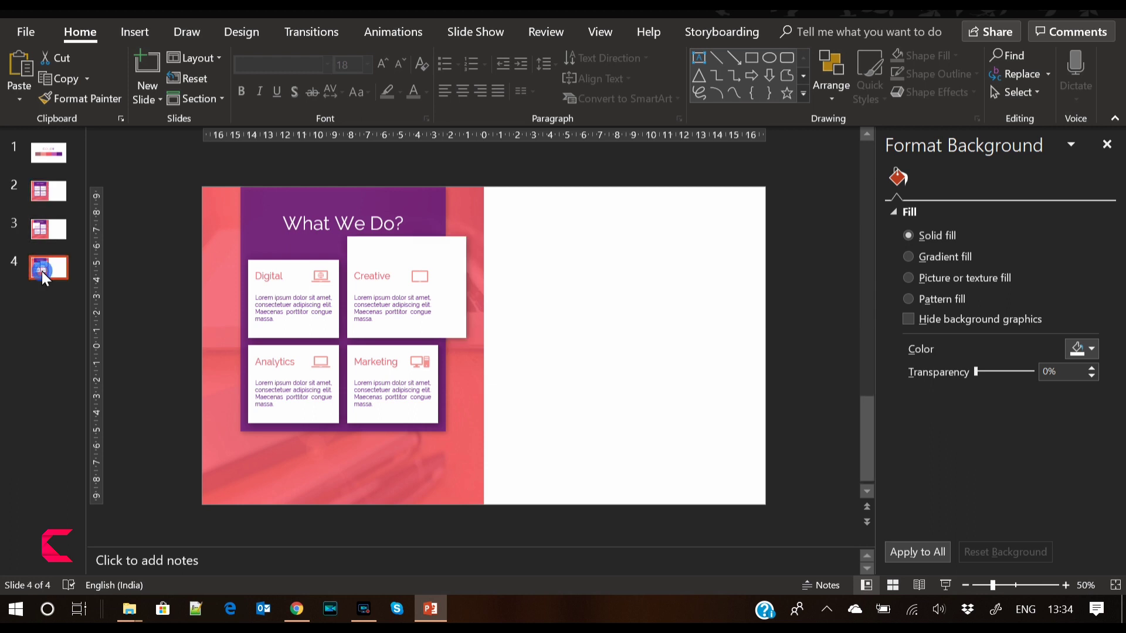
{"action": "right_click", "coordinate": [57, 194]}
{"action": "left_click", "coordinate": [109, 317]}
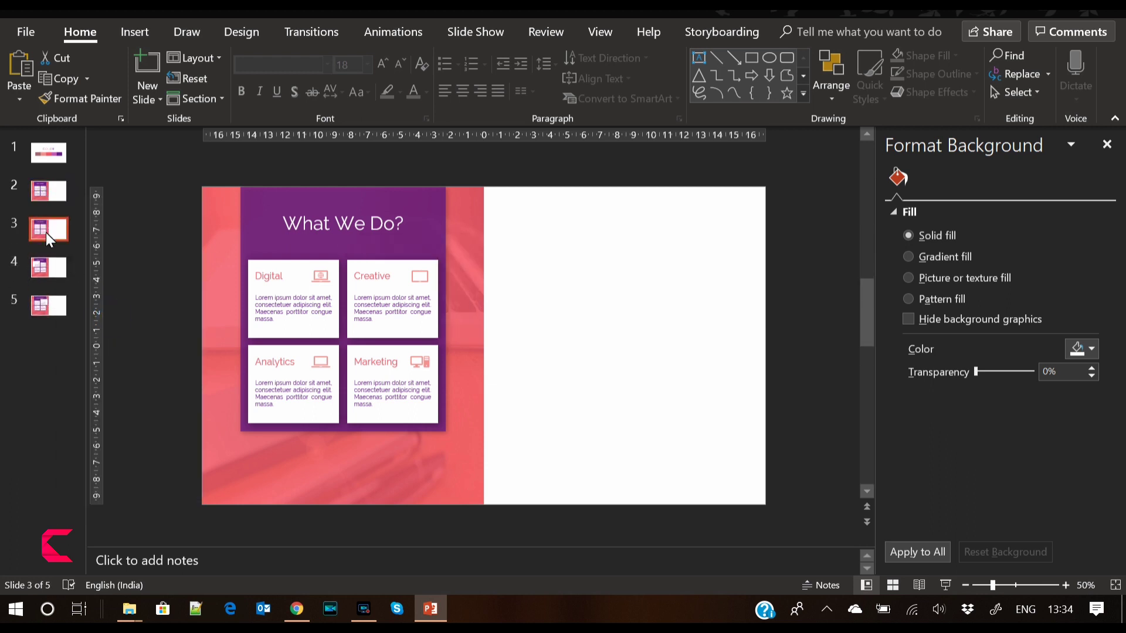
{"action": "left_click_drag", "start_coordinate": [41, 306], "coordinate": [48, 306]}
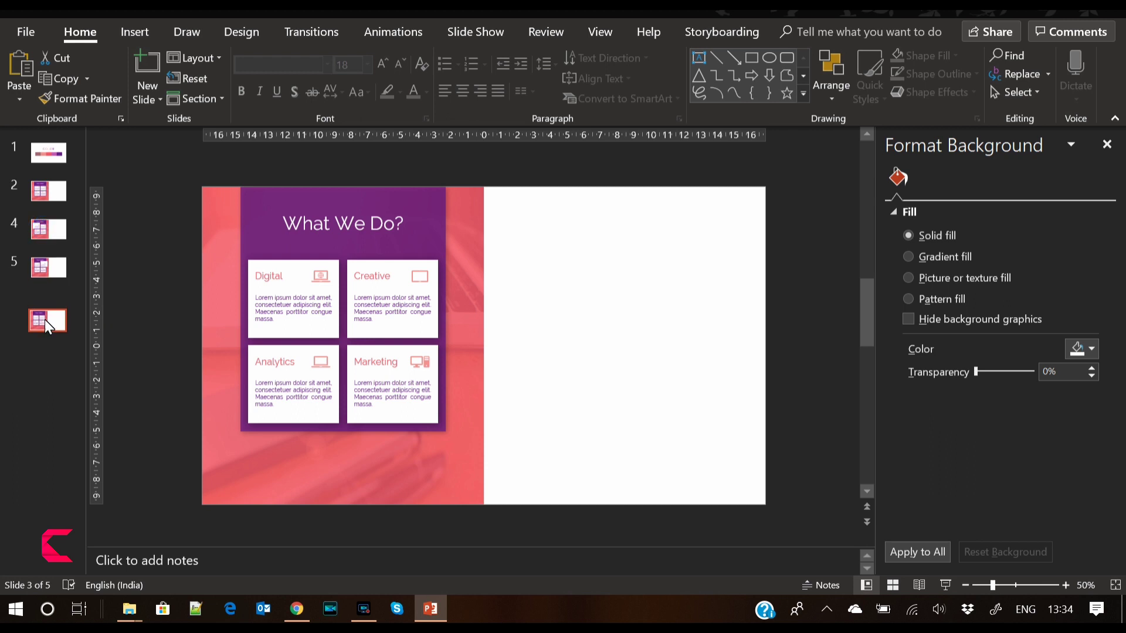
Step: Enlarge the new slide's Analytics card toward the lower left to about 6.1 by 7.17 cm
{"action": "left_click", "coordinate": [282, 417]}
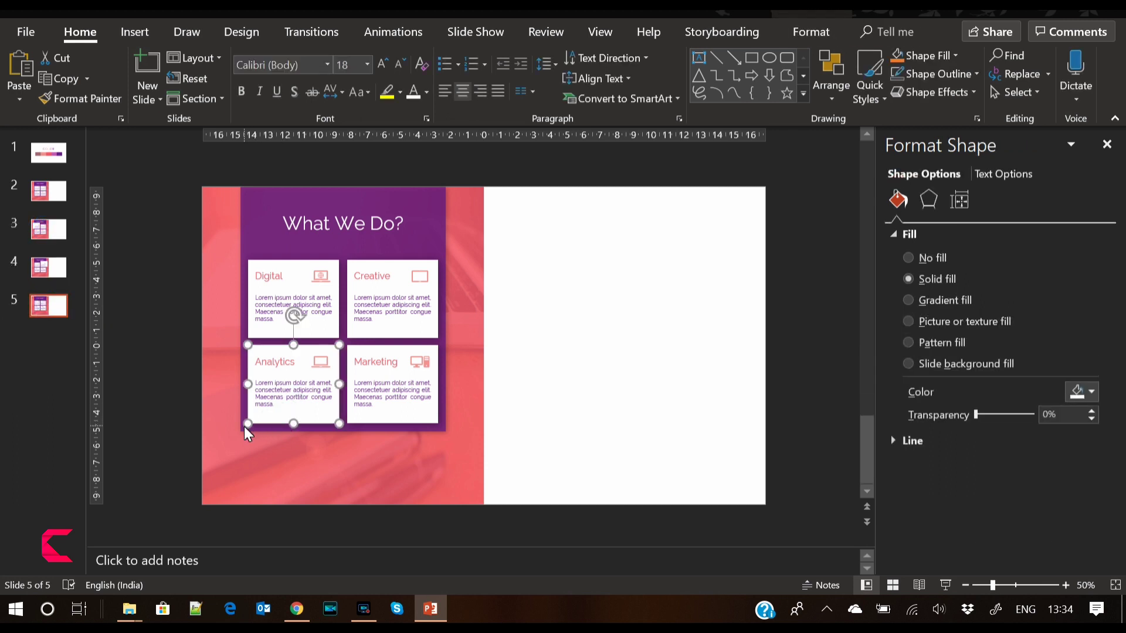
{"action": "left_click_drag", "start_coordinate": [247, 428], "coordinate": [218, 460]}
{"action": "left_click", "coordinate": [810, 33]}
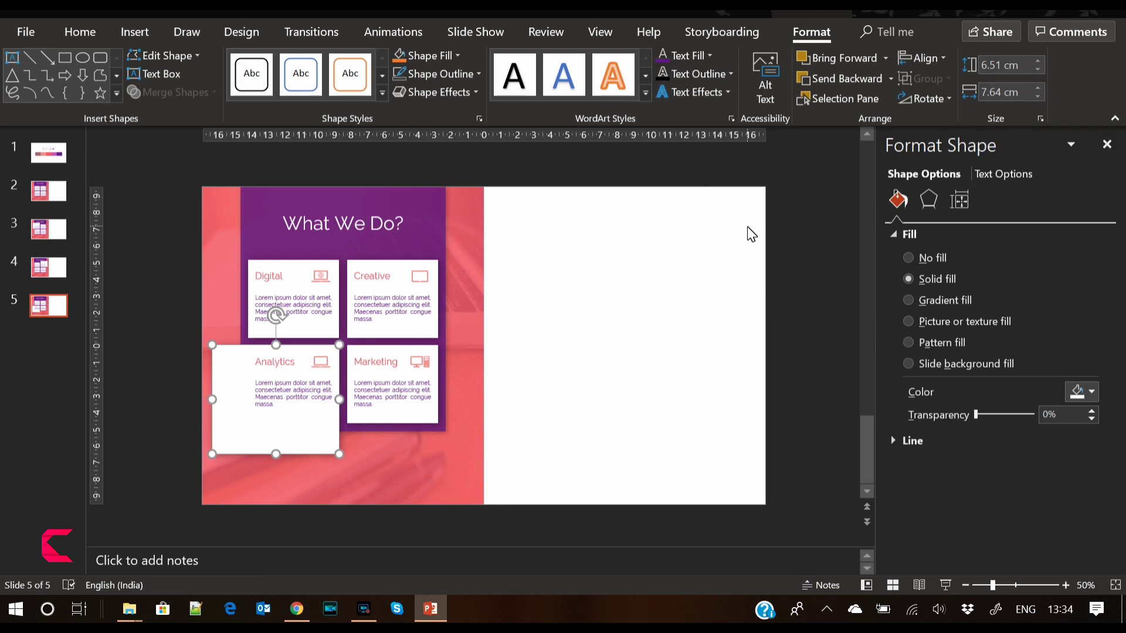
{"action": "left_click", "coordinate": [1021, 586]}
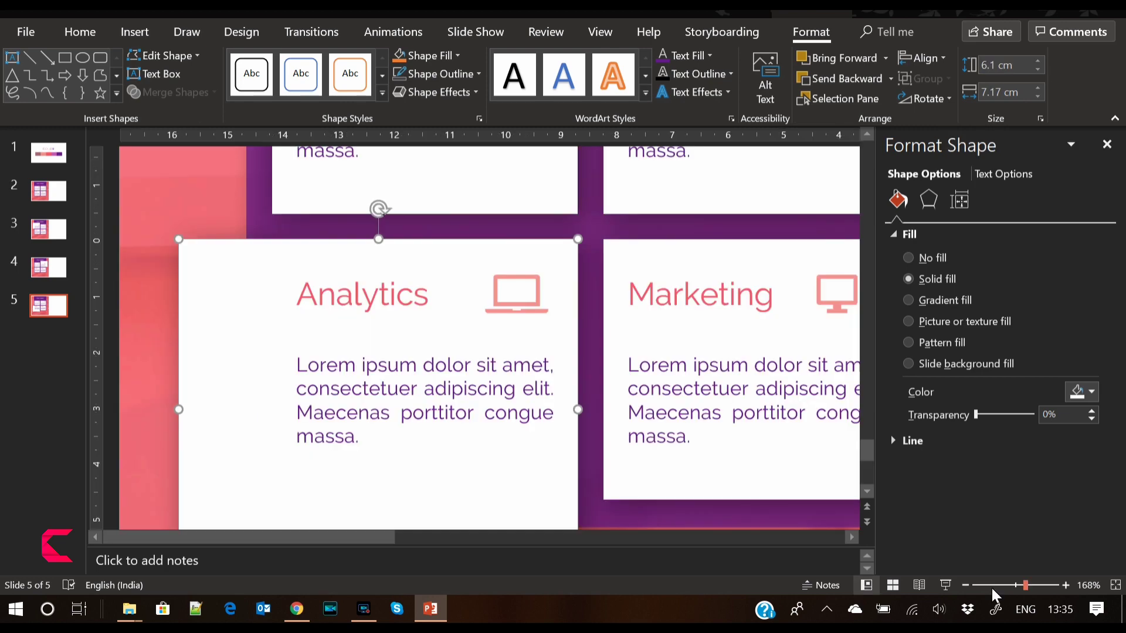
{"action": "left_click_drag", "start_coordinate": [1020, 584], "coordinate": [1003, 584]}
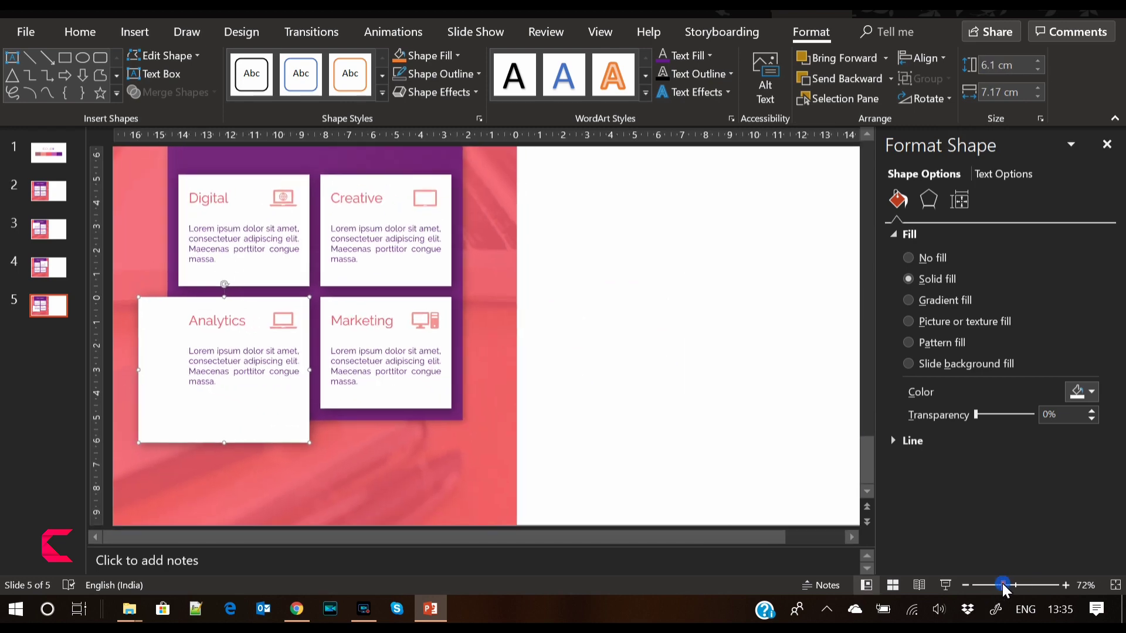
{"action": "left_click", "coordinate": [965, 585]}
Step: Enlarge slide 6's Marketing card to 6.1 cm high by 7.17 cm wide
{"action": "left_click", "coordinate": [965, 585]}
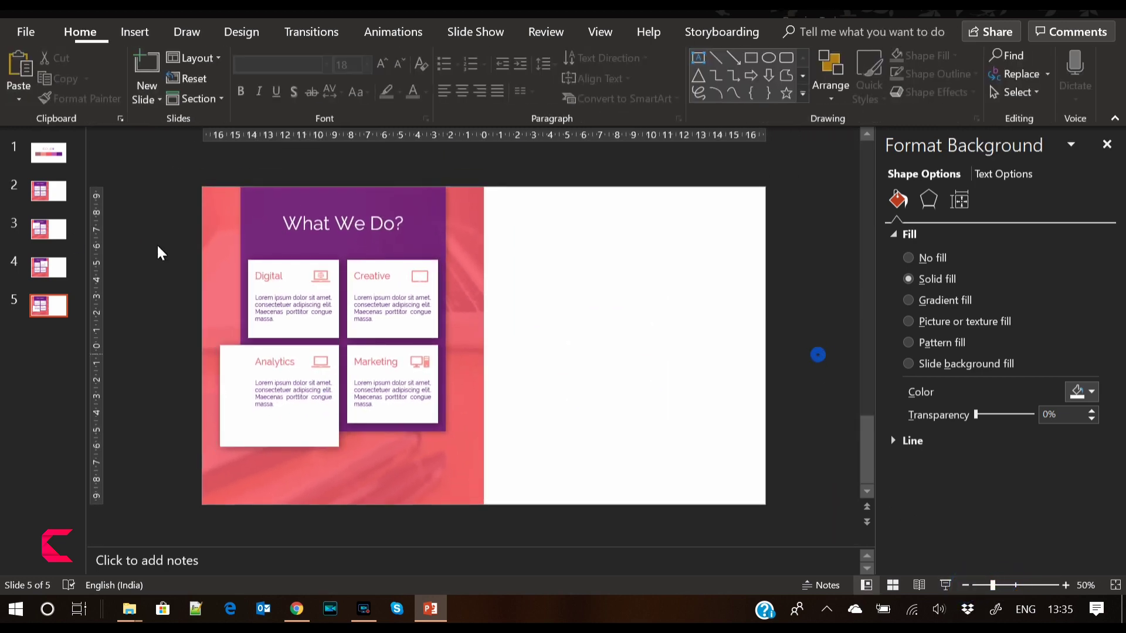
{"action": "left_click_drag", "start_coordinate": [440, 422], "coordinate": [475, 461]}
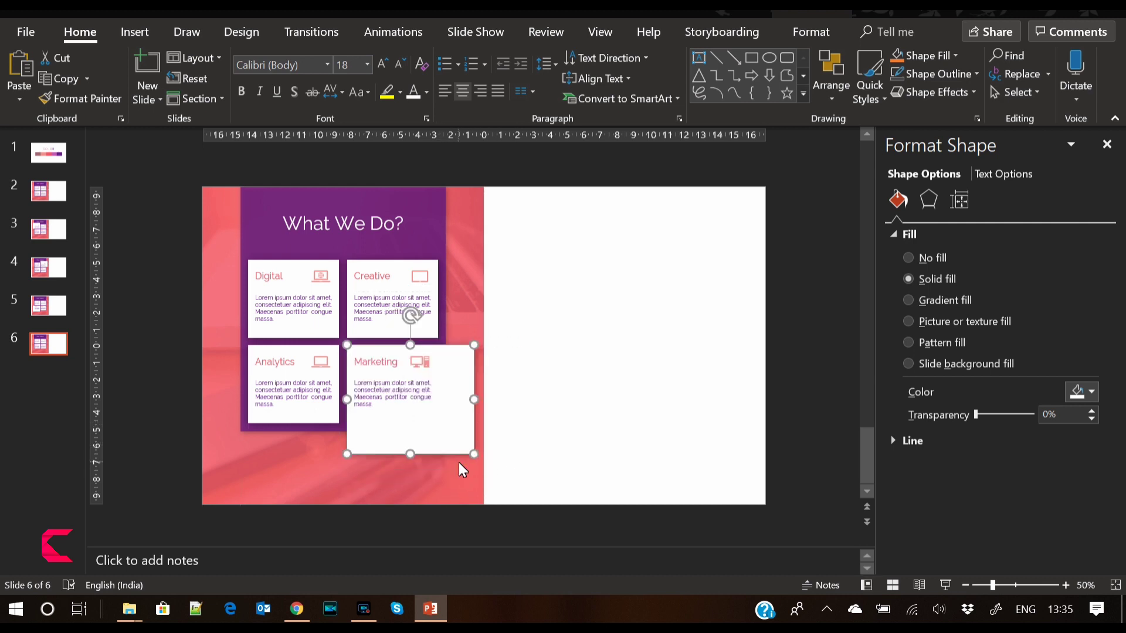
{"action": "left_click", "coordinate": [811, 32]}
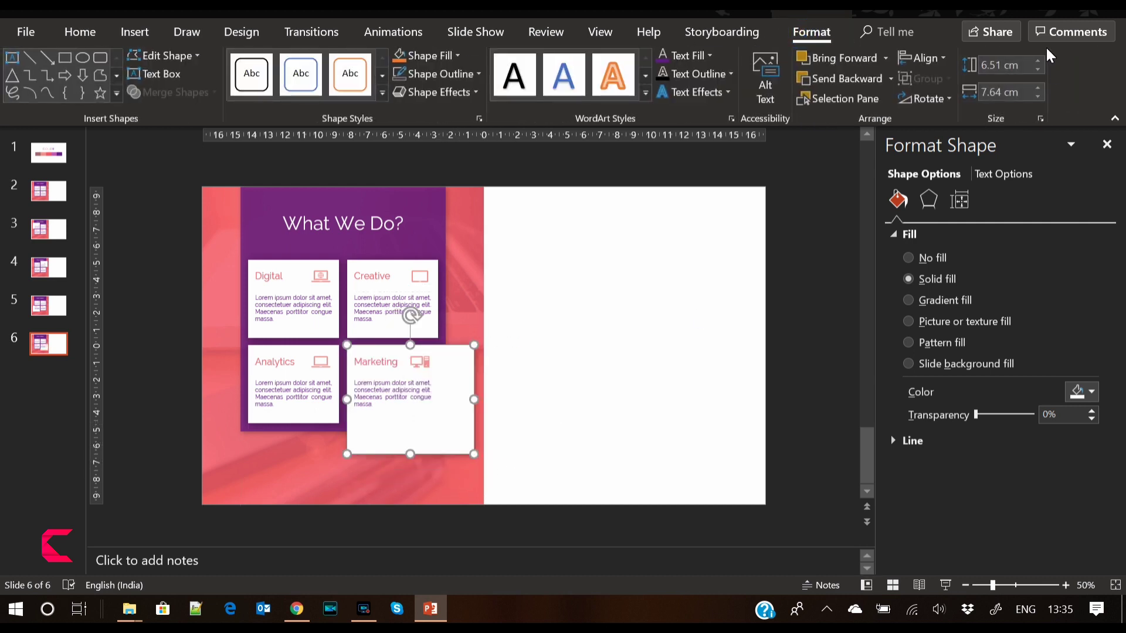
{"action": "left_click", "coordinate": [1038, 71]}
{"action": "left_click", "coordinate": [1038, 71]}
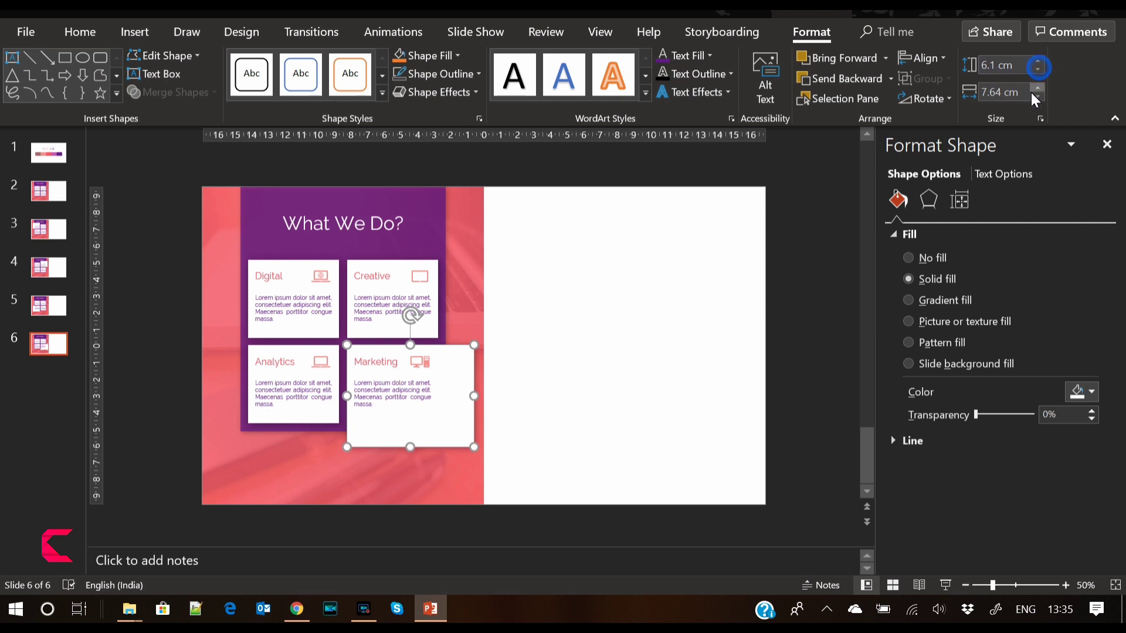
{"action": "left_click", "coordinate": [1037, 96]}
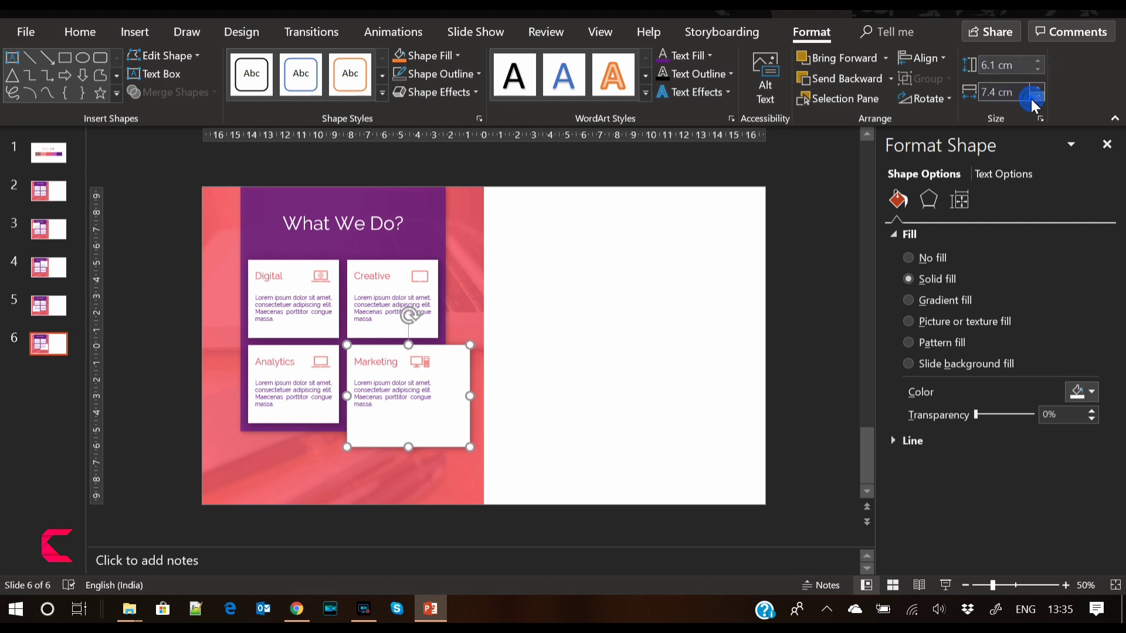
{"action": "double_click", "coordinate": [997, 93]}
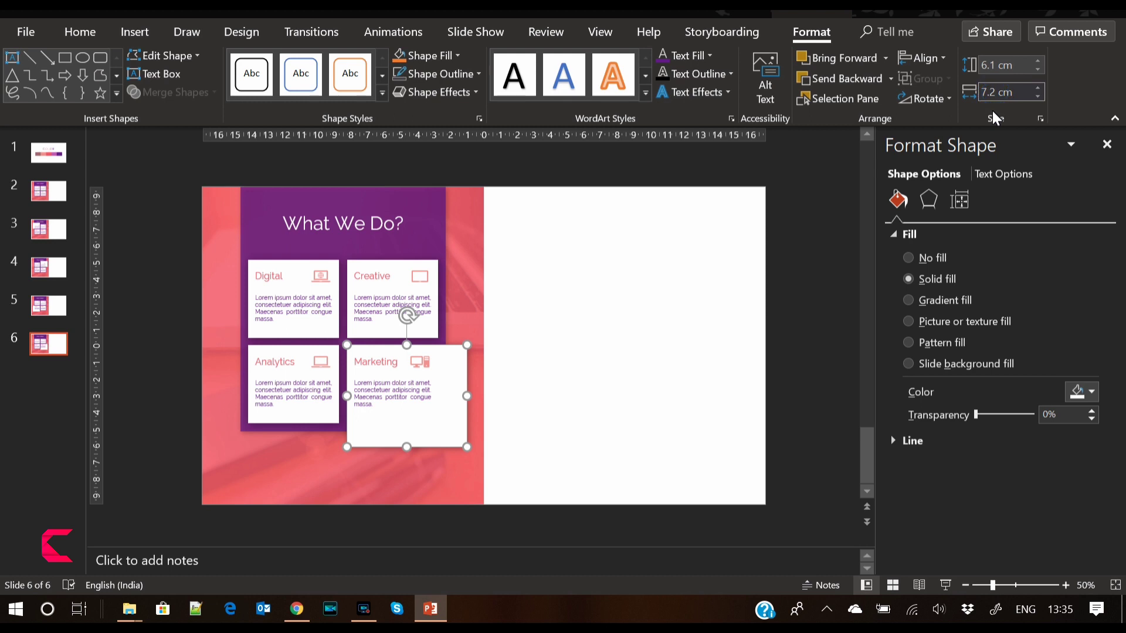
{"action": "type", "text": "7"}
{"action": "key", "text": "Return"}
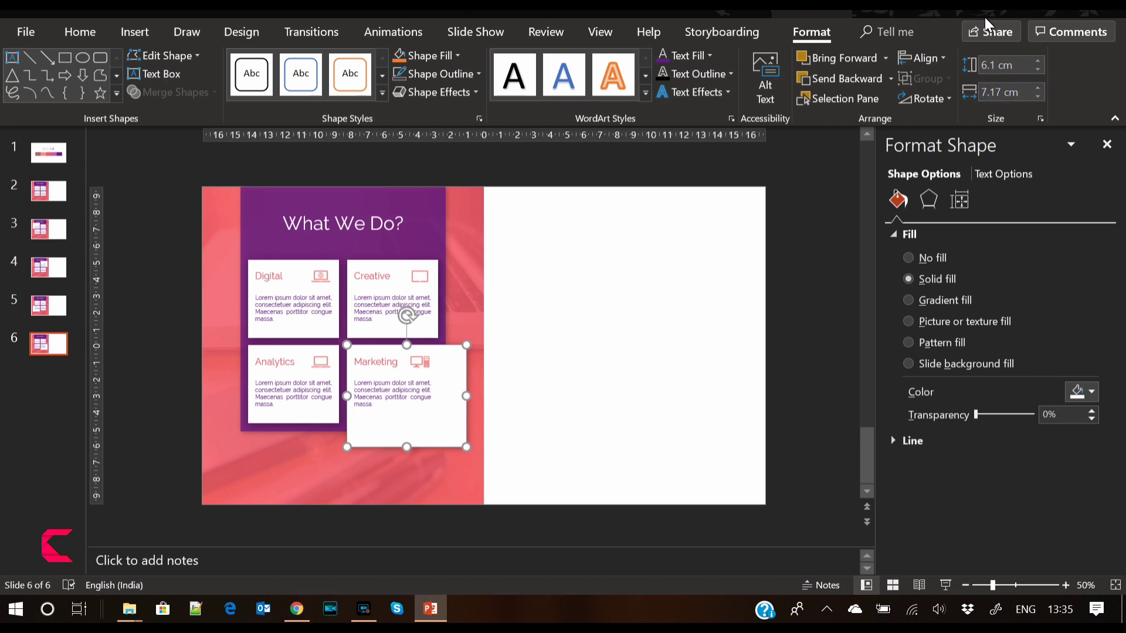
{"action": "left_click", "coordinate": [1065, 585]}
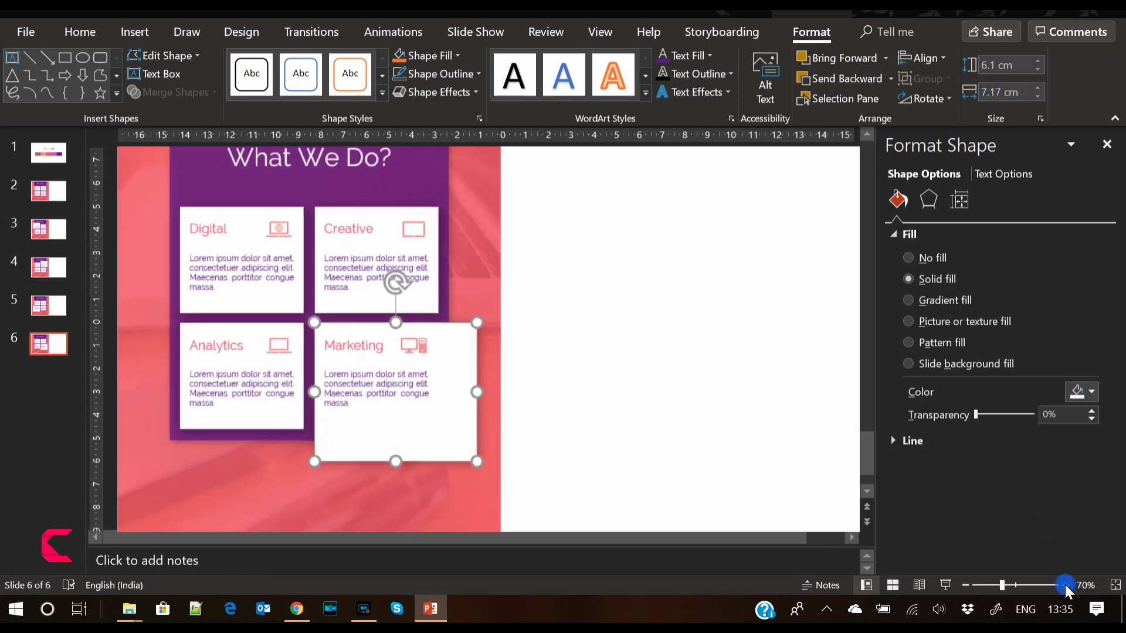
{"action": "left_click", "coordinate": [1065, 585]}
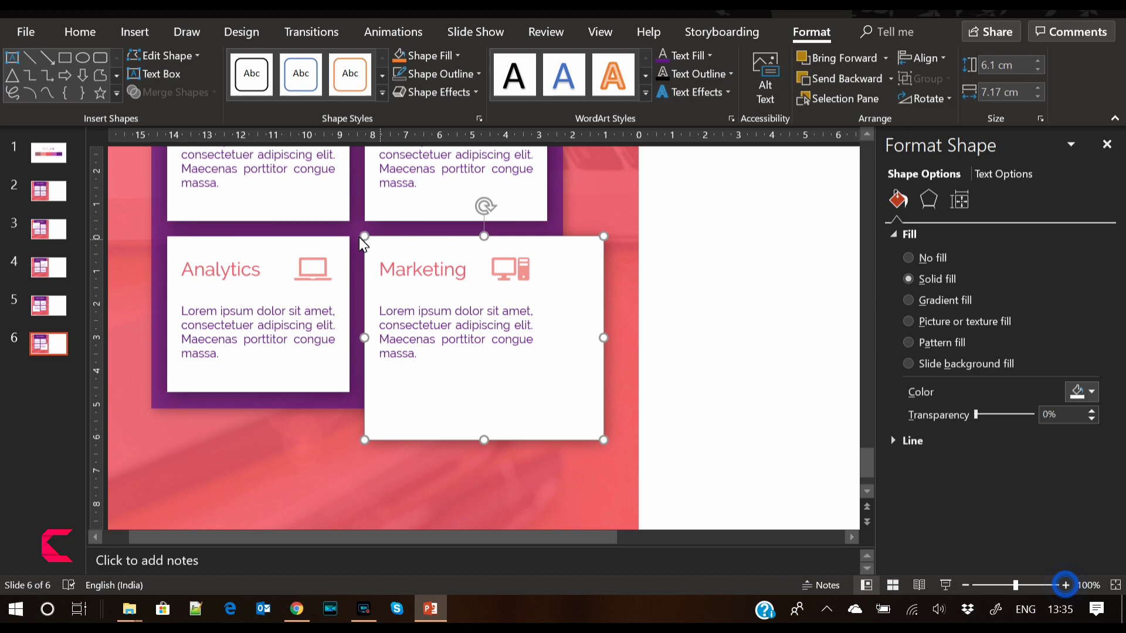
{"action": "left_click", "coordinate": [671, 319]}
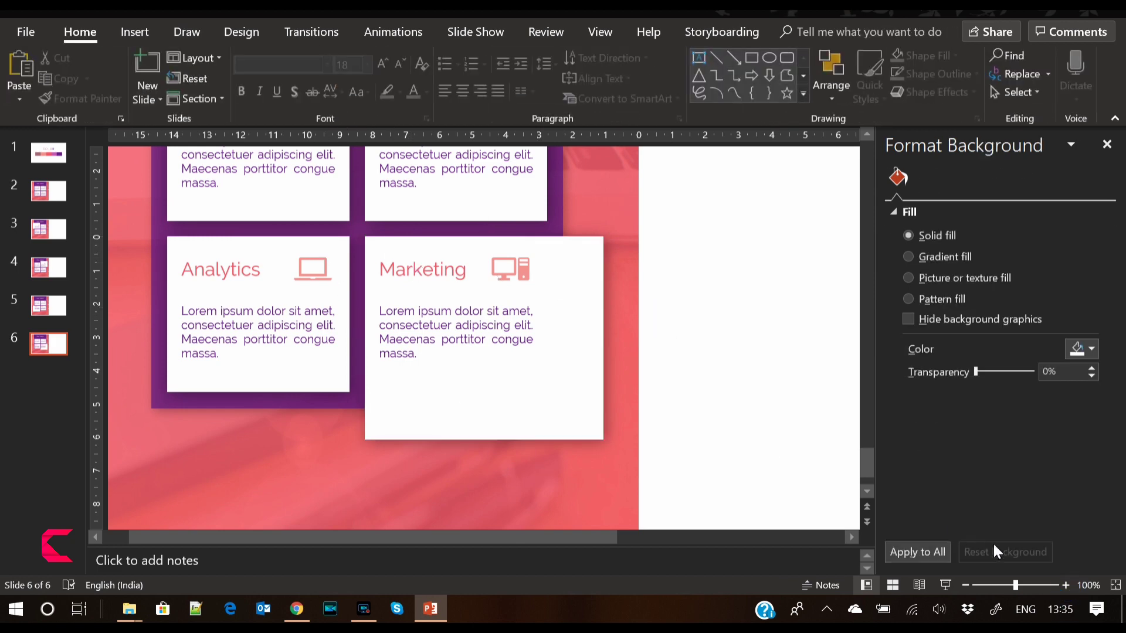
Step: Zoom out to view the whole slide
{"action": "left_click_drag", "start_coordinate": [1014, 585], "coordinate": [985, 586]}
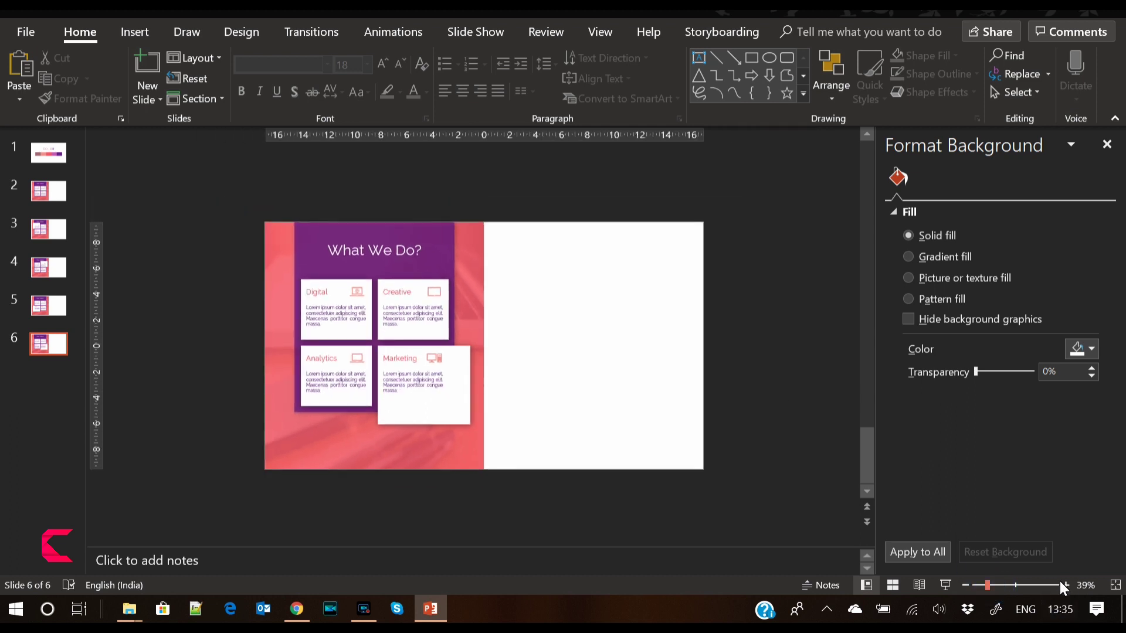